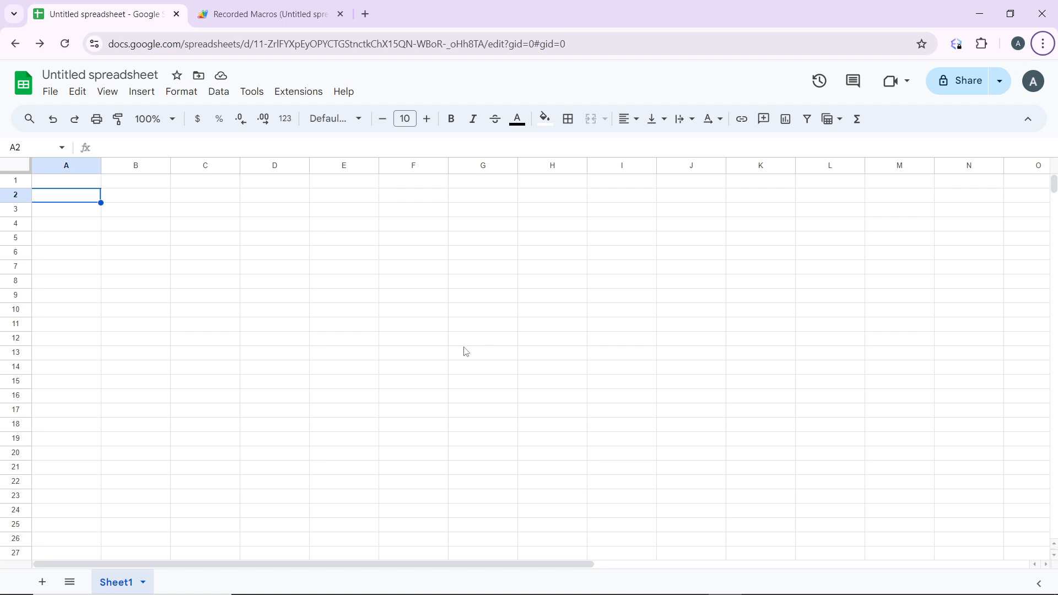
- Select cell B1 and start inserting an image inside the cell
click(142, 183)
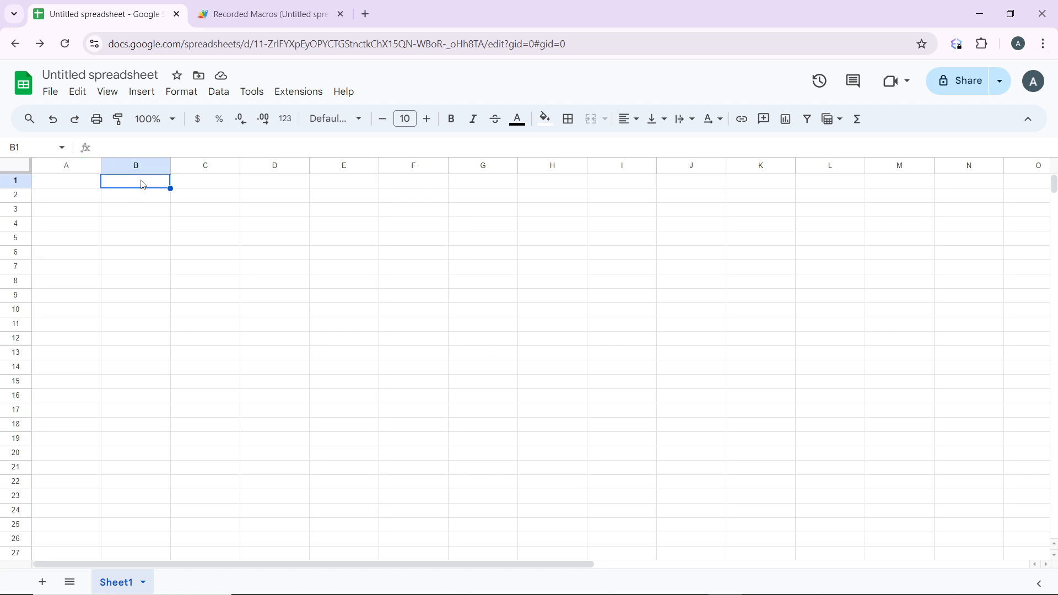
click(66, 183)
click(63, 202)
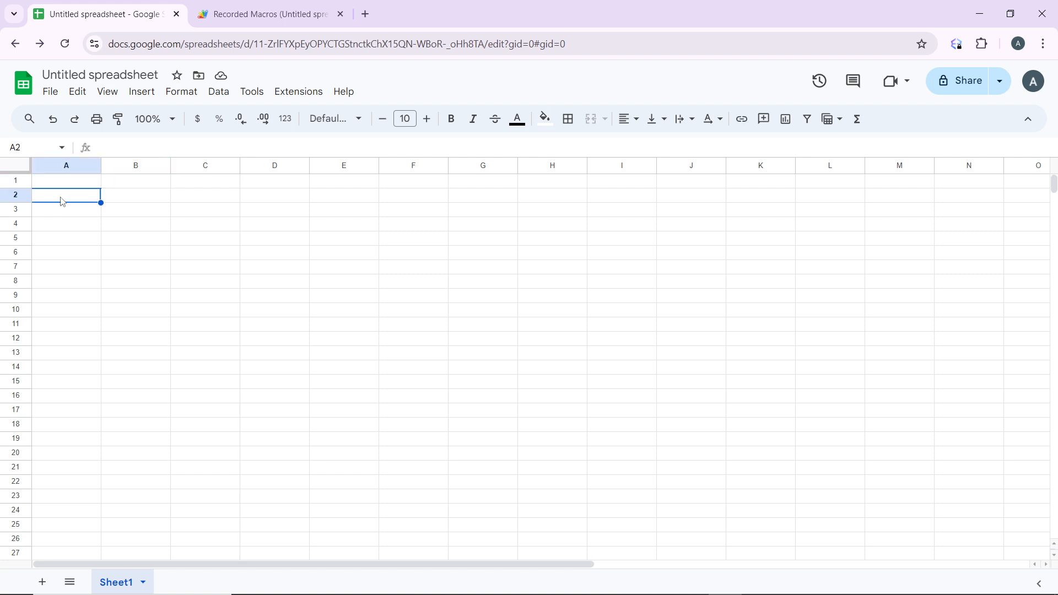
click(145, 186)
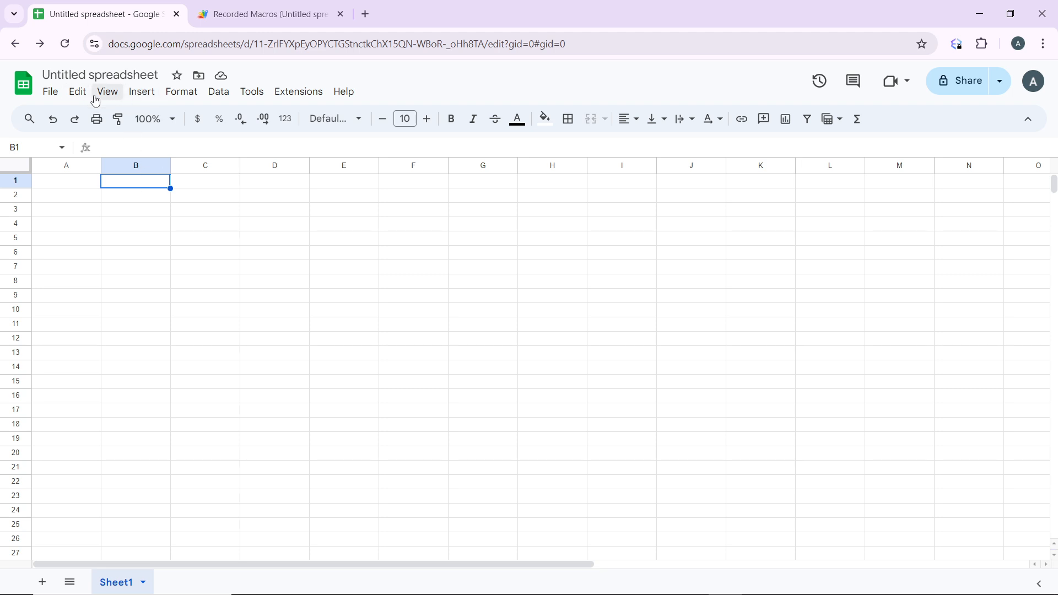
click(145, 96)
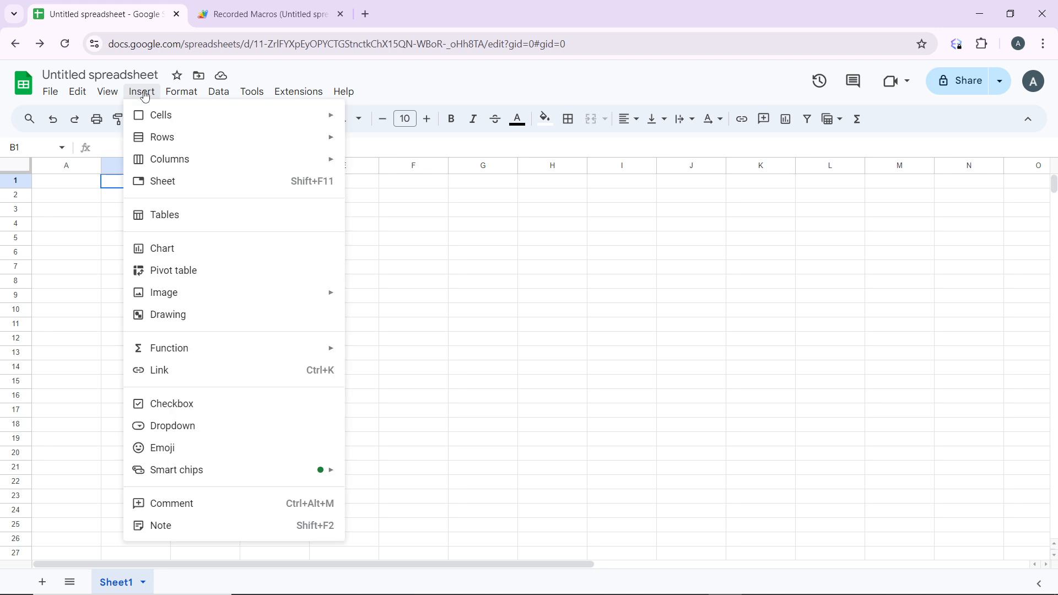
mouse_move(229, 292)
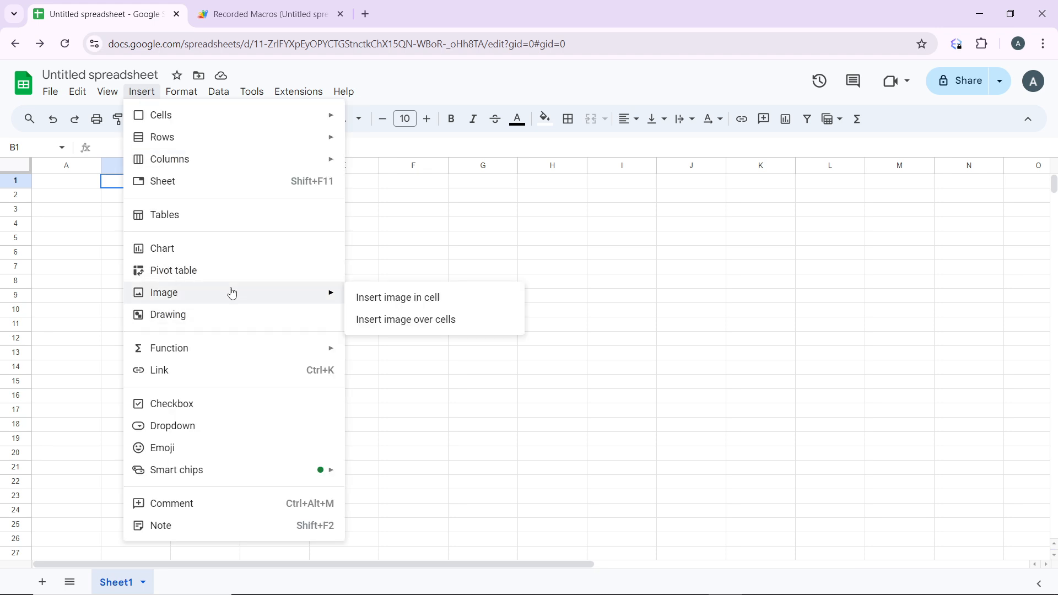
click(407, 304)
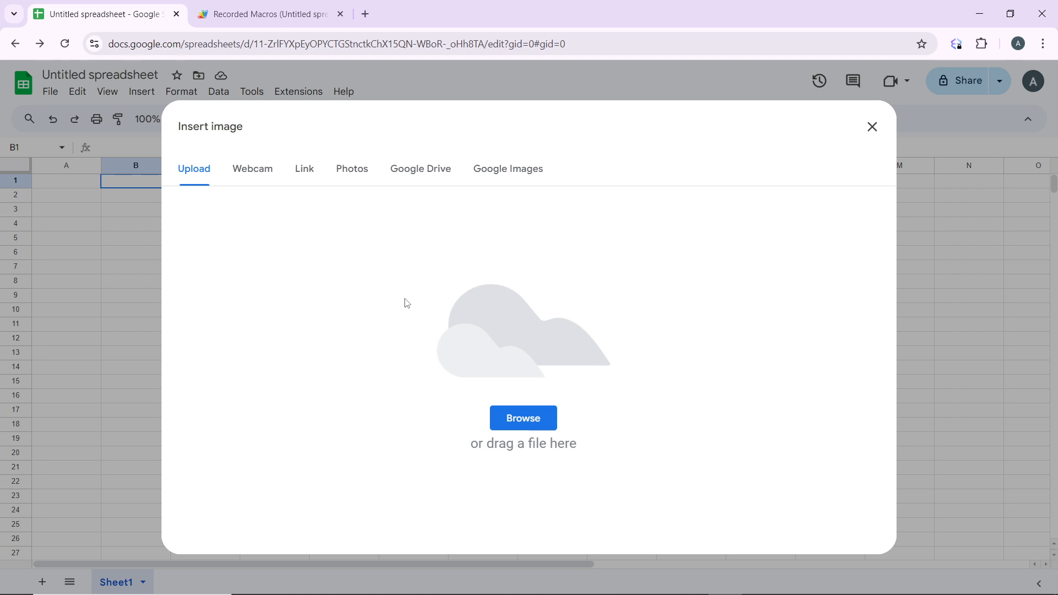
- Upload the square "Word Power" picture, WhatsApp Image 2024-07-20 at 10.01.52_b5b7c933, from the Camera Roll folder in Pictures
click(530, 427)
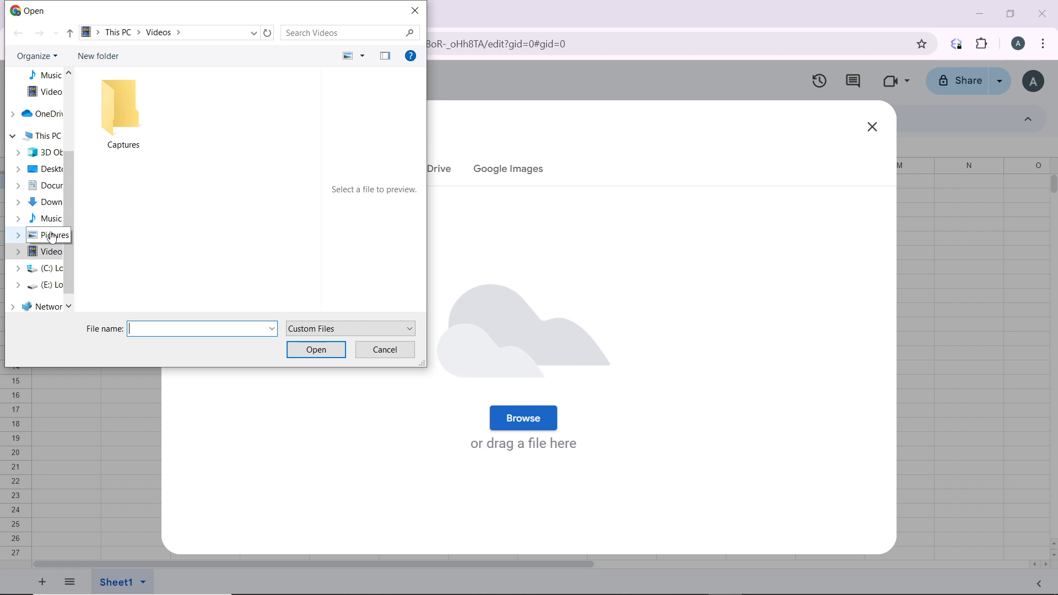
click(52, 236)
click(209, 117)
double_click(205, 112)
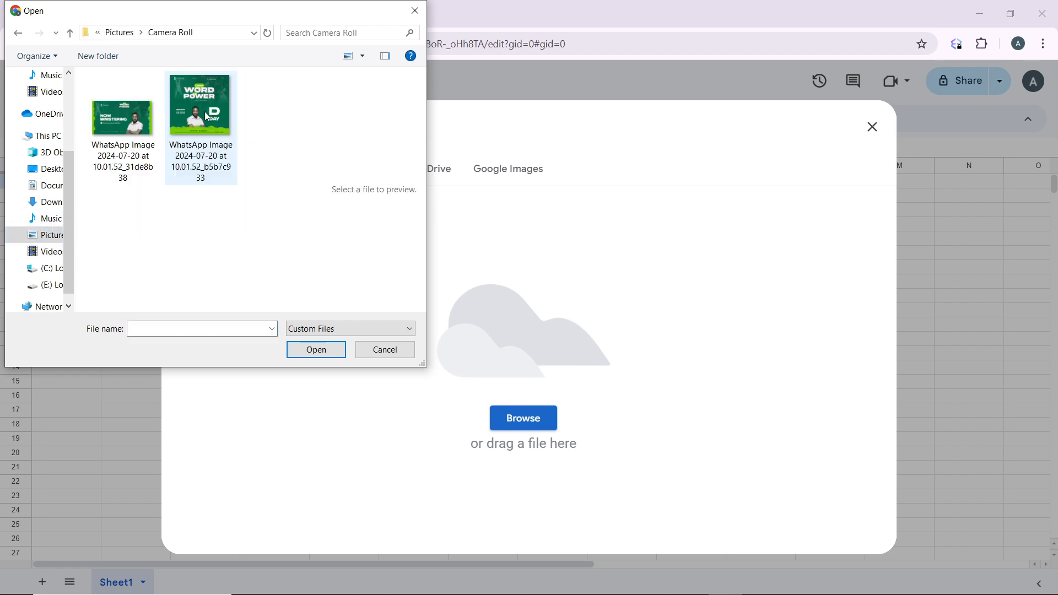
click(184, 112)
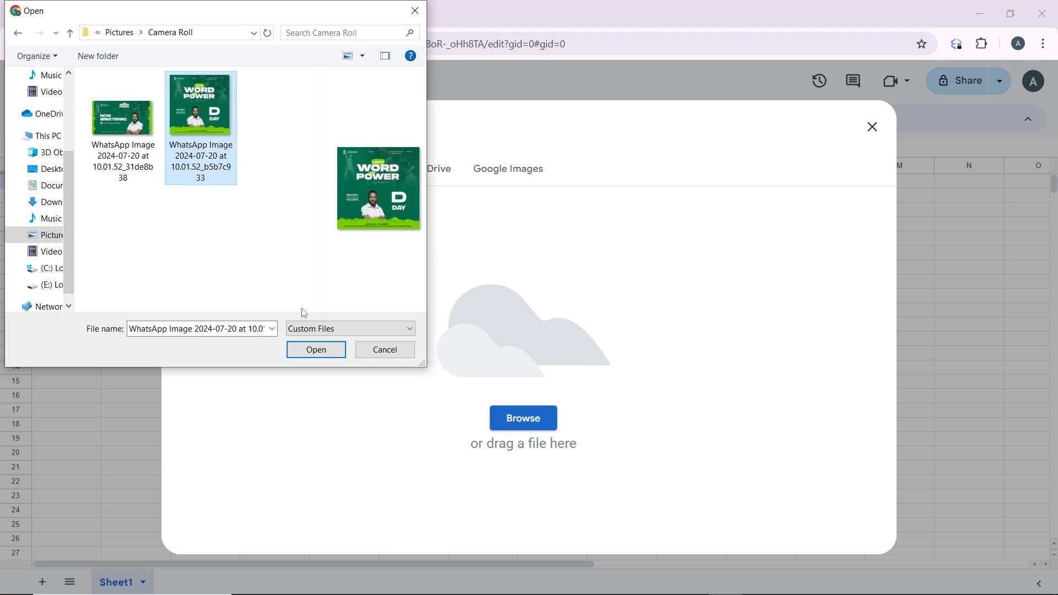
click(323, 352)
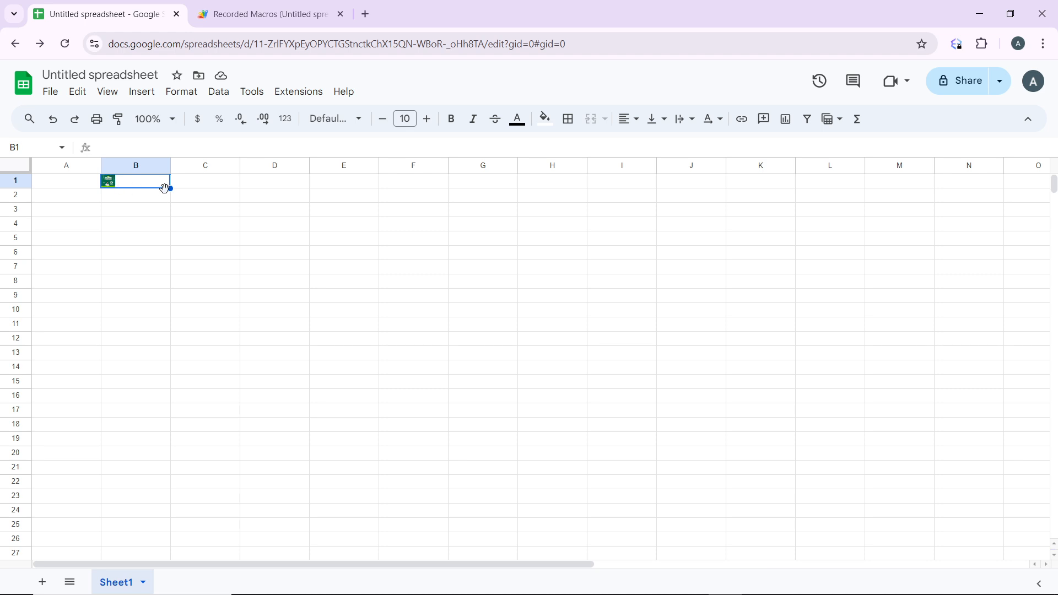
- Fill the in-cell image from B1 down through B4
drag(171, 187, 160, 221)
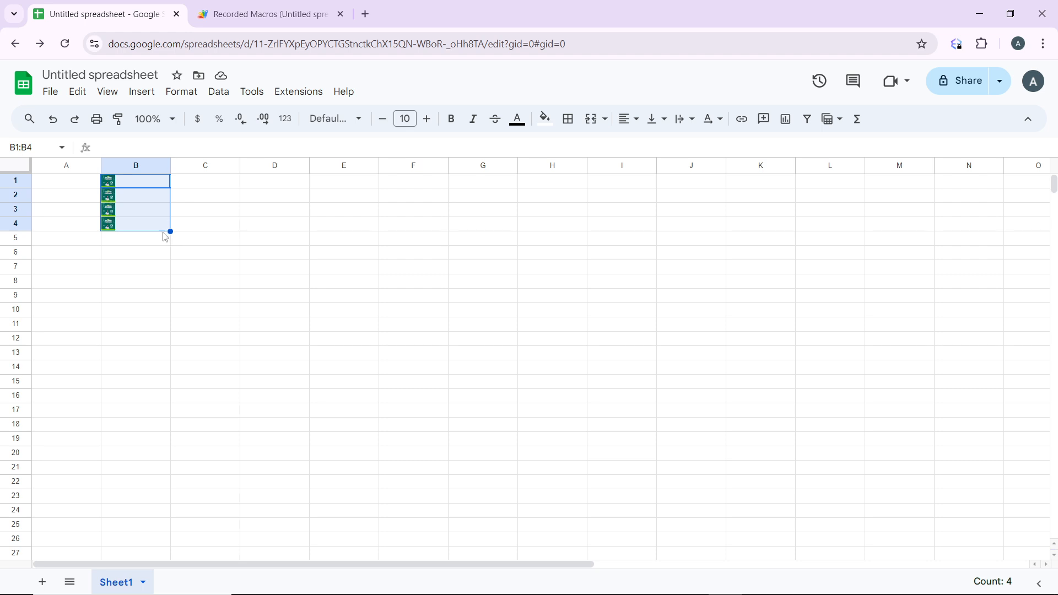
drag(157, 227, 157, 186)
click(157, 185)
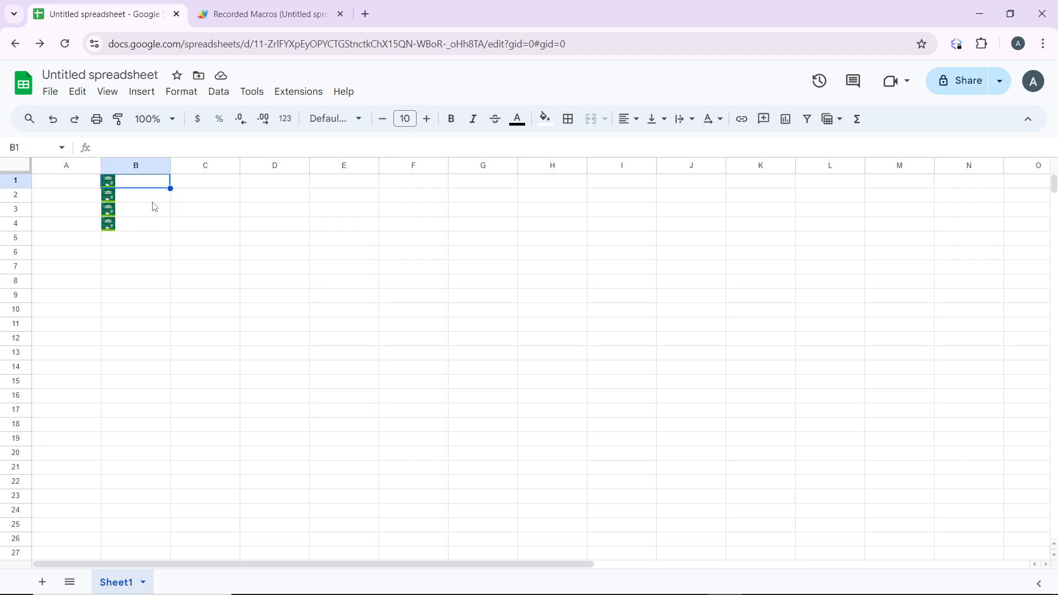
click(155, 201)
click(109, 184)
double_click(112, 183)
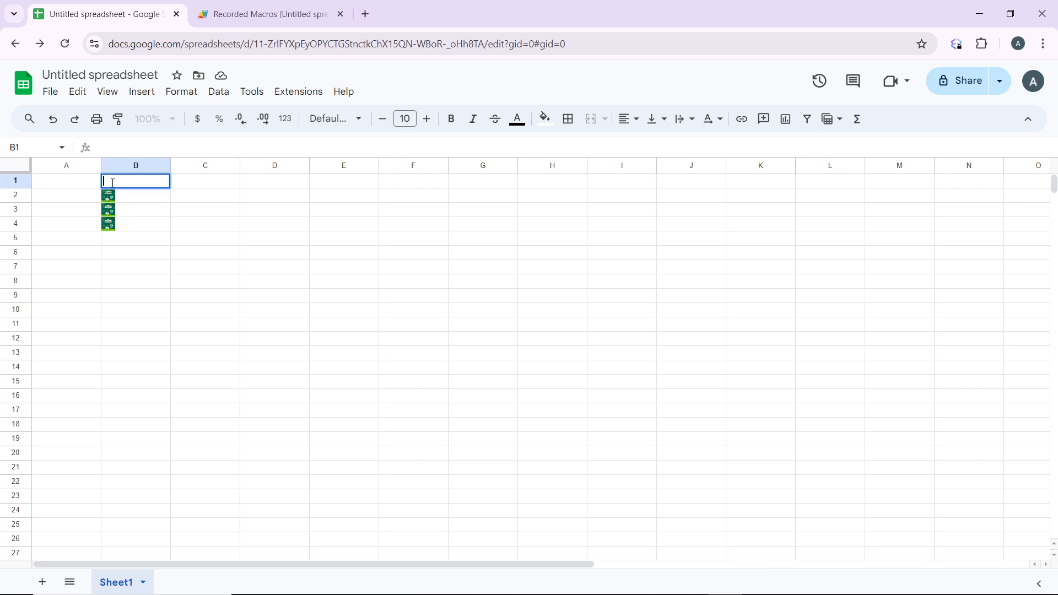
click(199, 215)
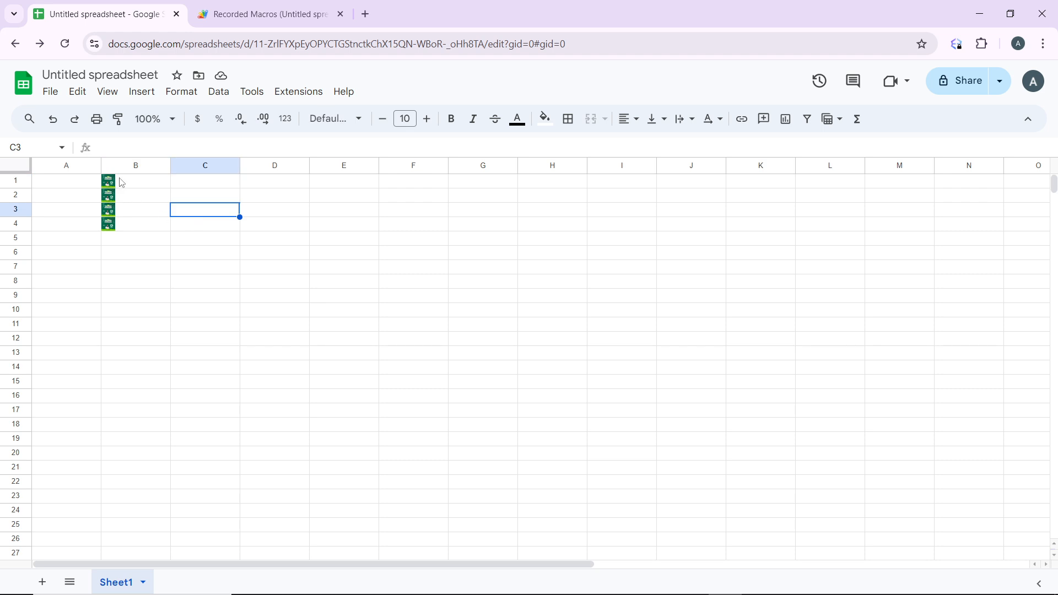
click(109, 214)
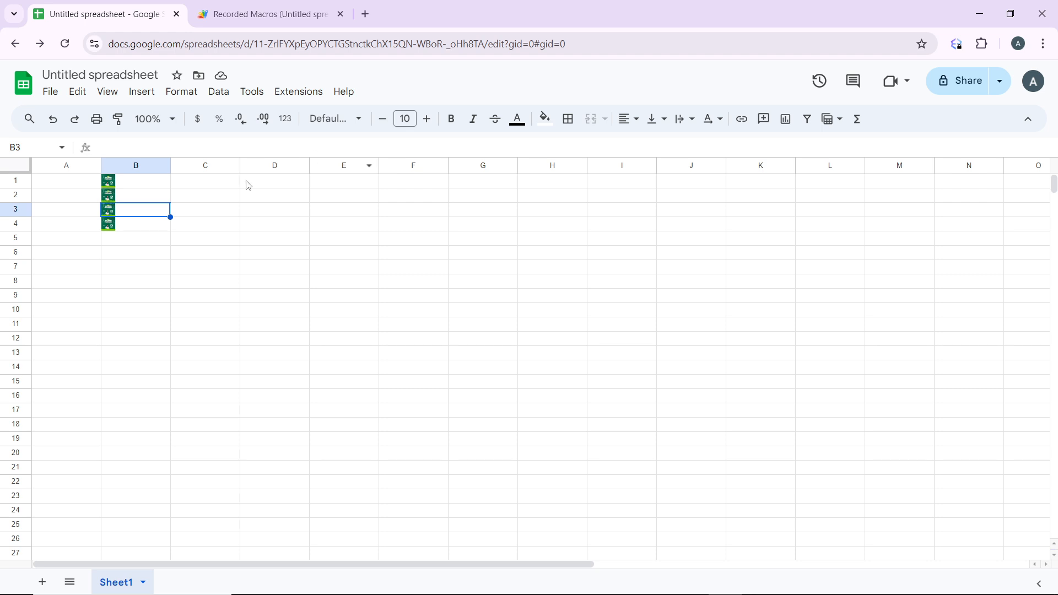
- Insert the "Now Ministering" picture, WhatsApp Image 2024-07-20 at 10.01.52_31de8b38, from Camera Roll as an image over the cells, starting from C1
click(213, 186)
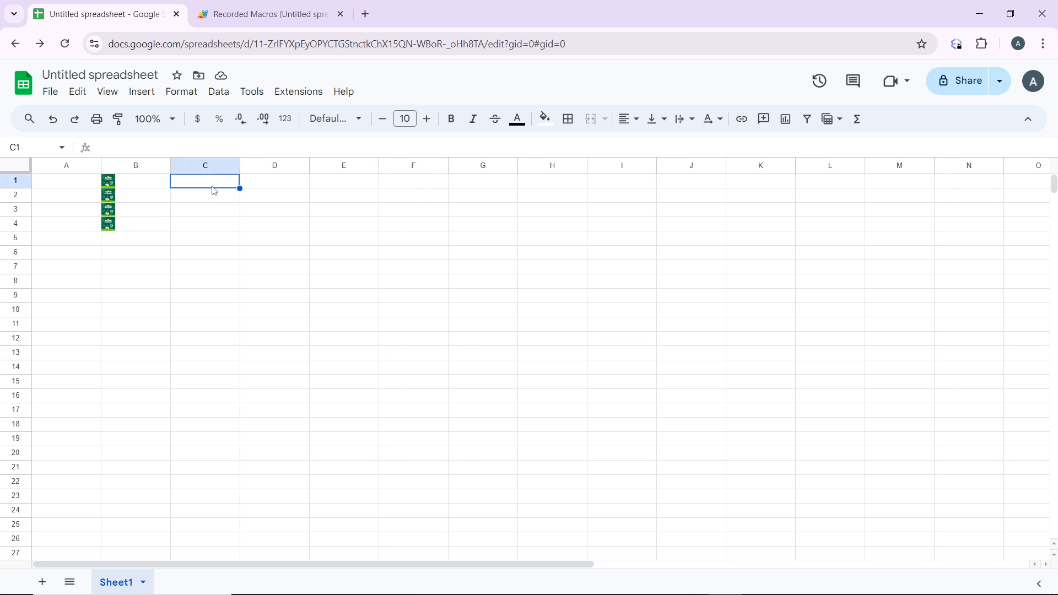
click(149, 97)
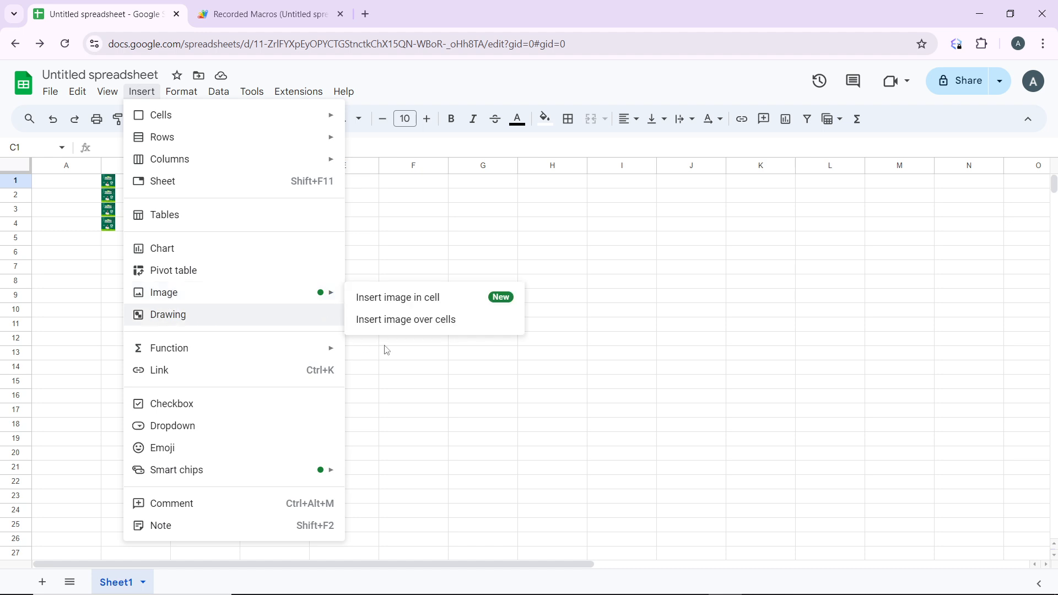
mouse_move(331, 300)
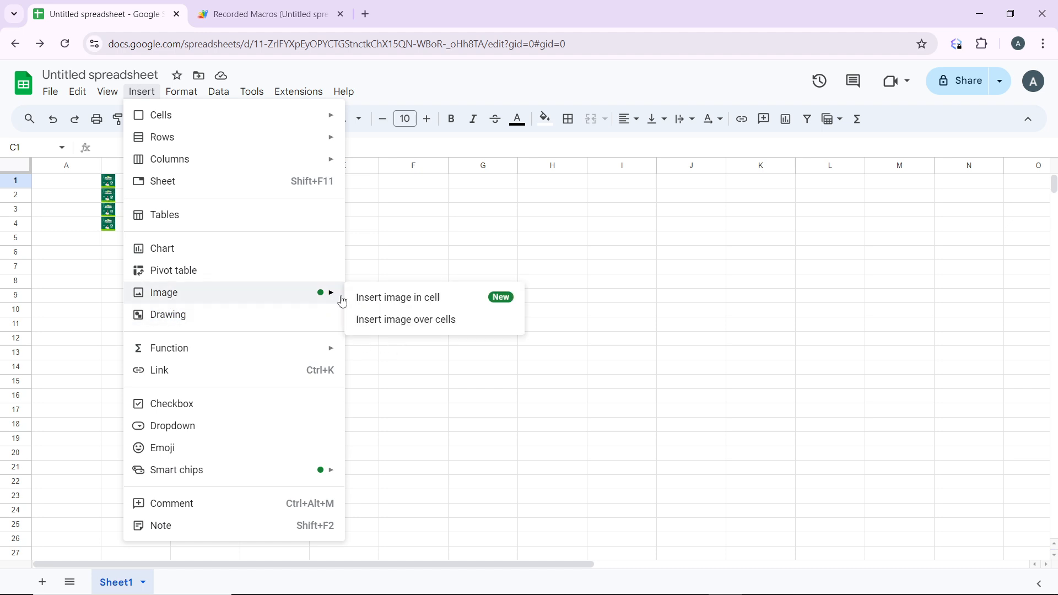
click(388, 320)
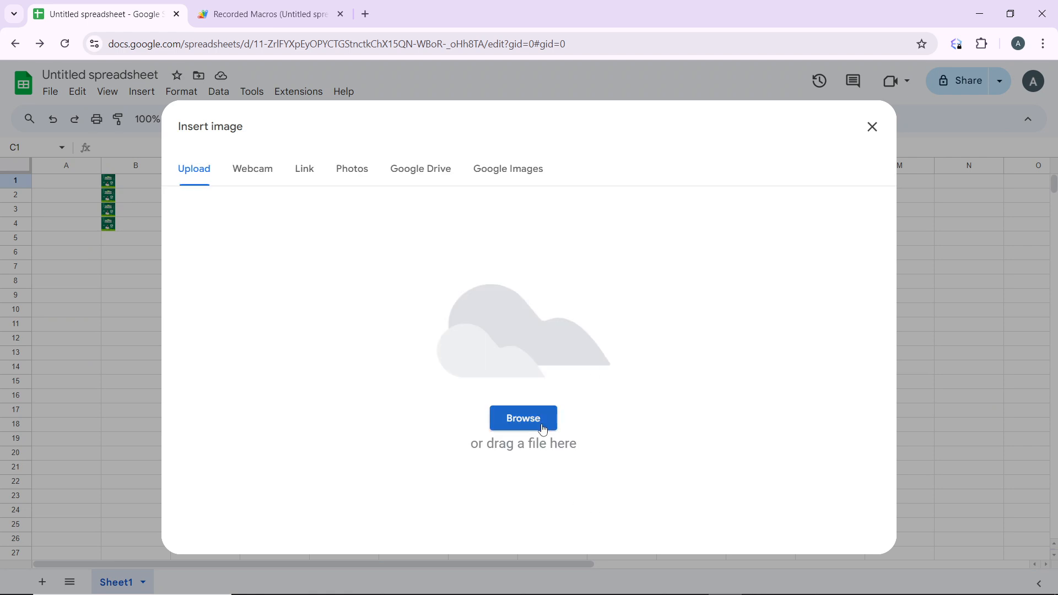
click(543, 429)
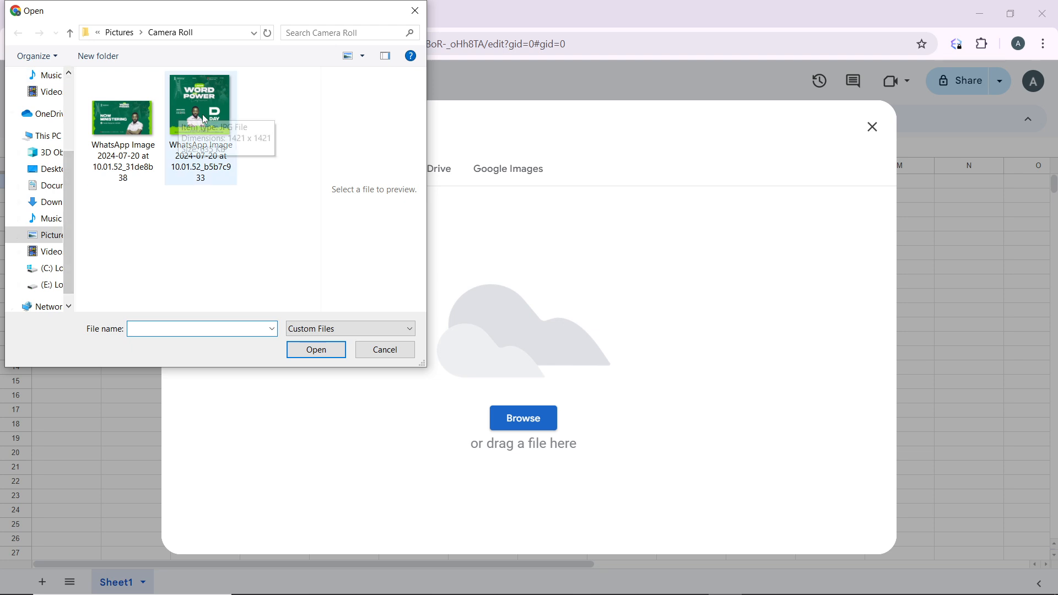
click(107, 125)
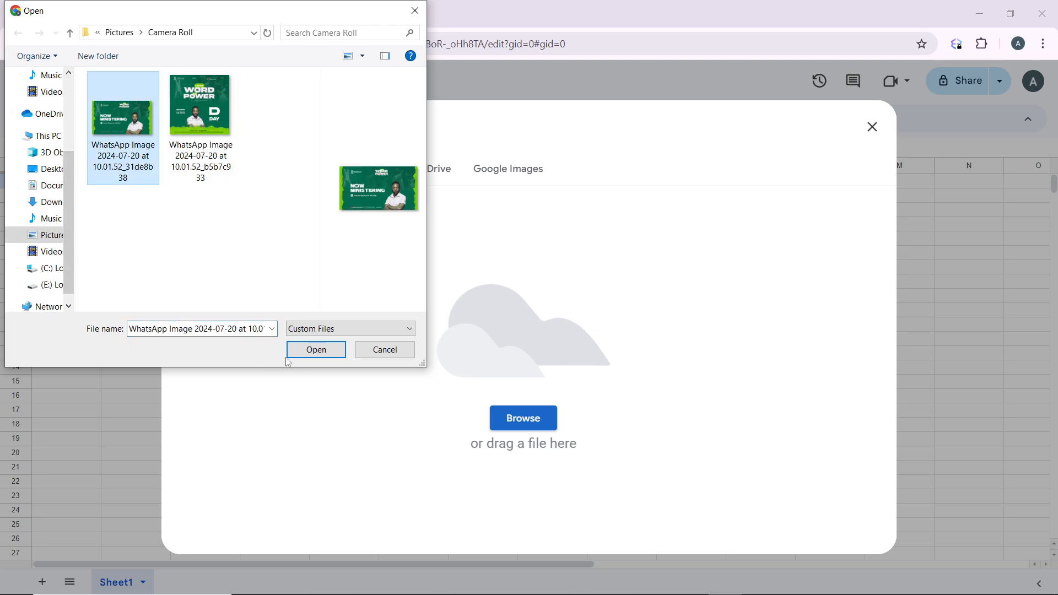
click(317, 352)
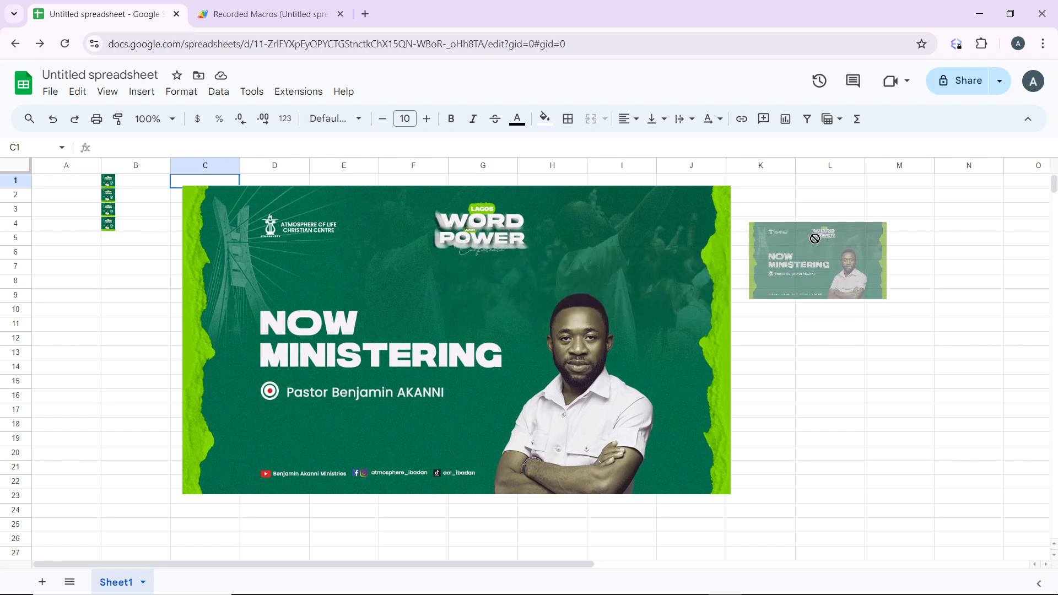
- Shrink the floating image to about two columns wide and move it over columns F to H, rows 1 to 6
click(540, 472)
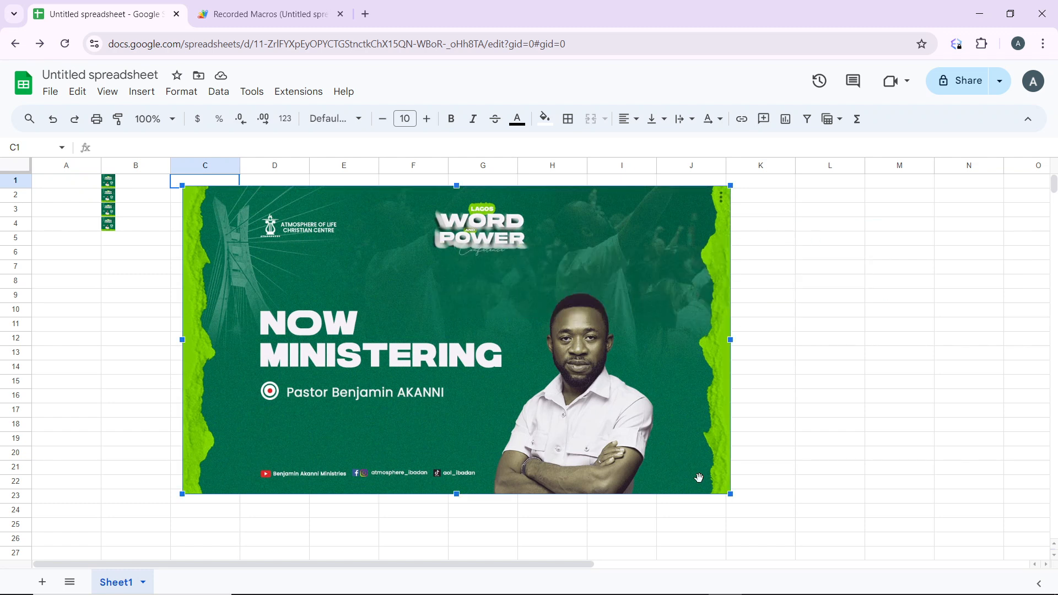
drag(727, 495, 344, 253)
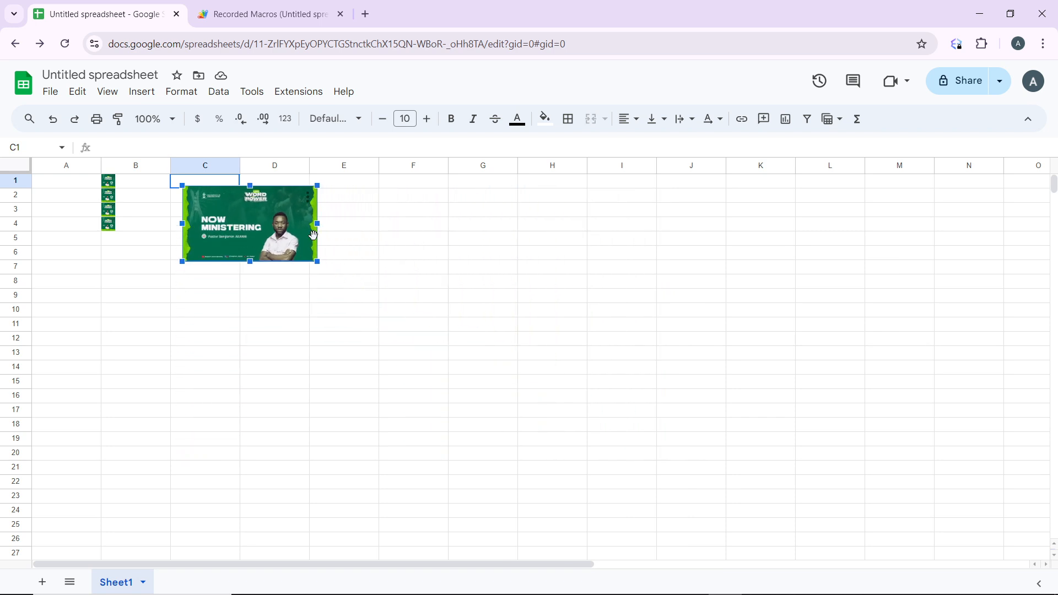
drag(276, 220, 506, 195)
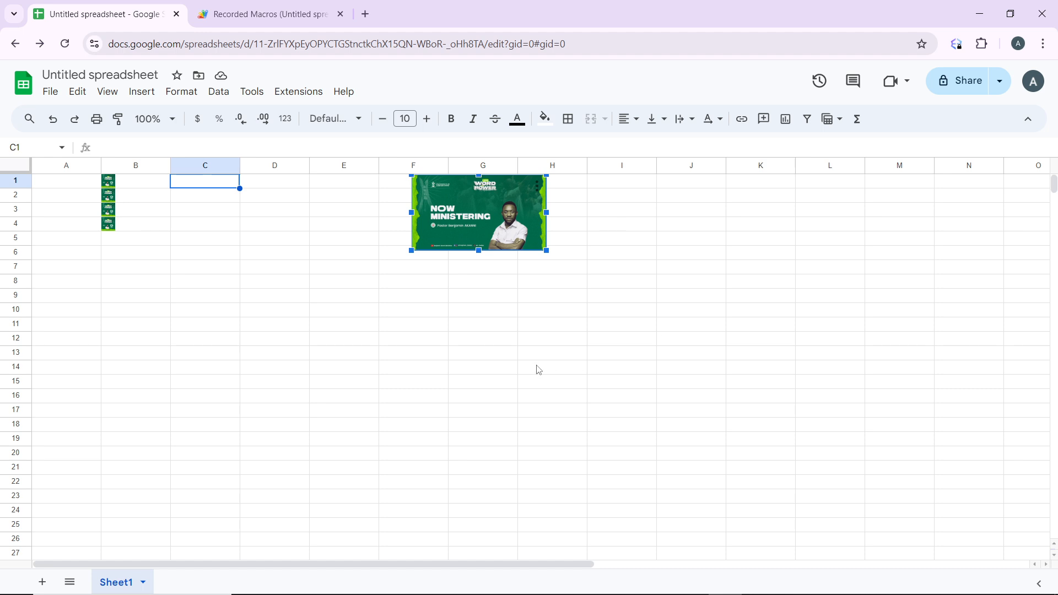
click(546, 344)
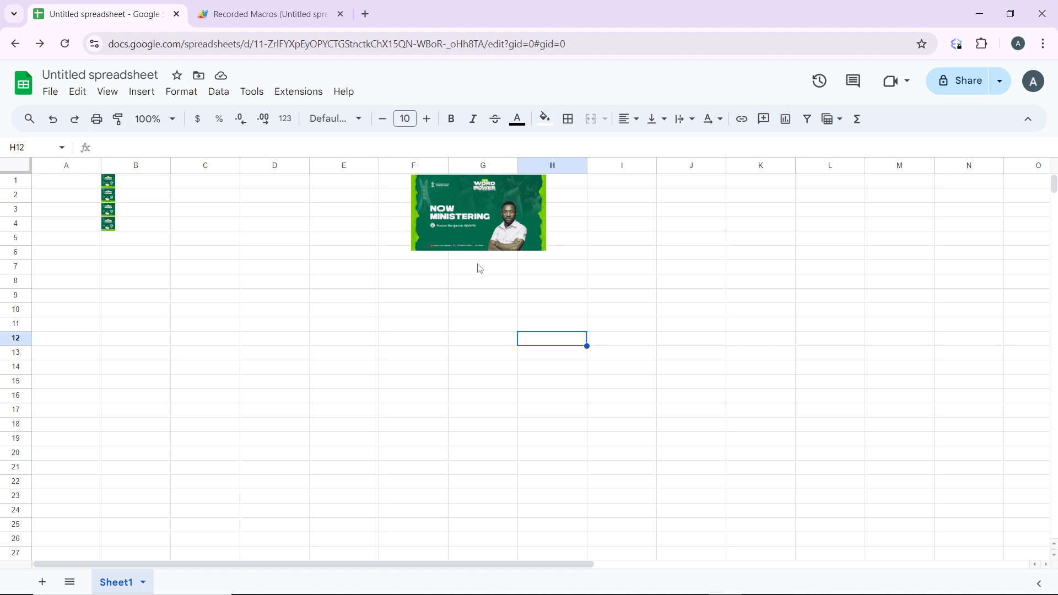
click(196, 191)
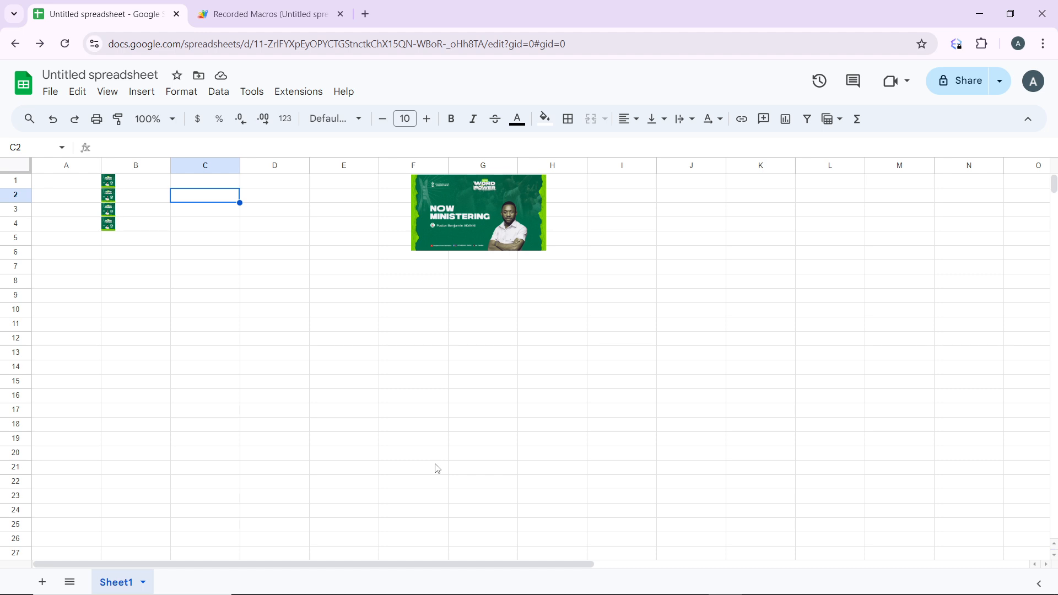
click(187, 177)
drag(186, 175, 237, 231)
click(228, 183)
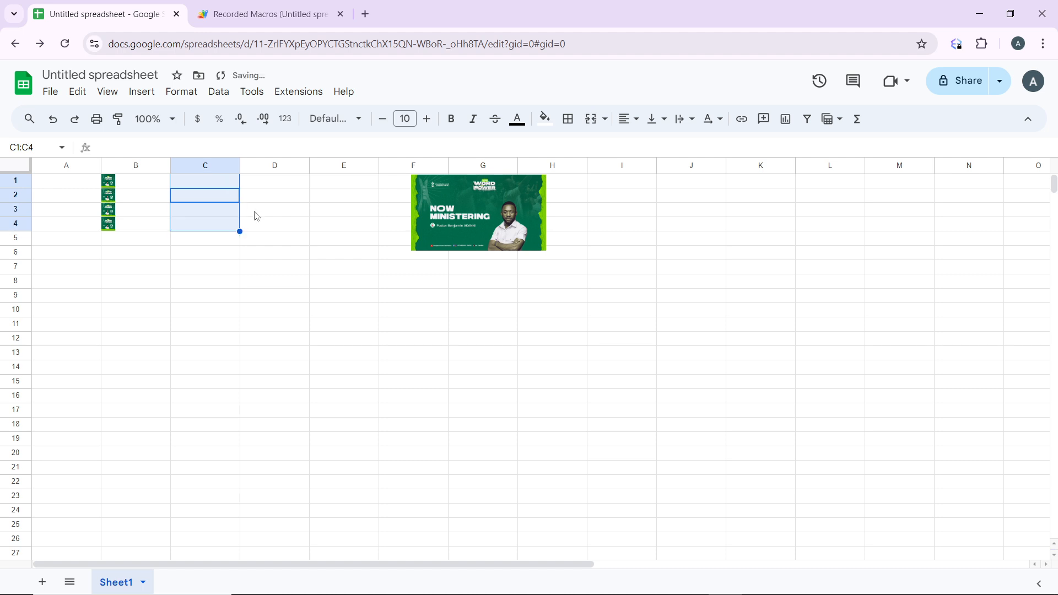
click(262, 202)
- Insert checkboxes in cells C1 to C3
click(210, 182)
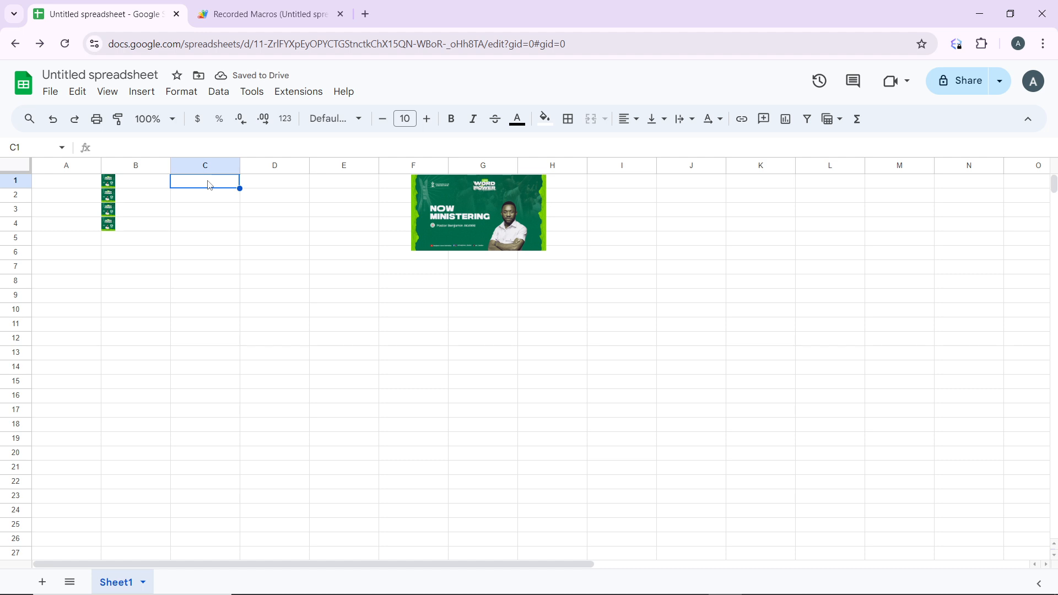
drag(238, 187, 235, 216)
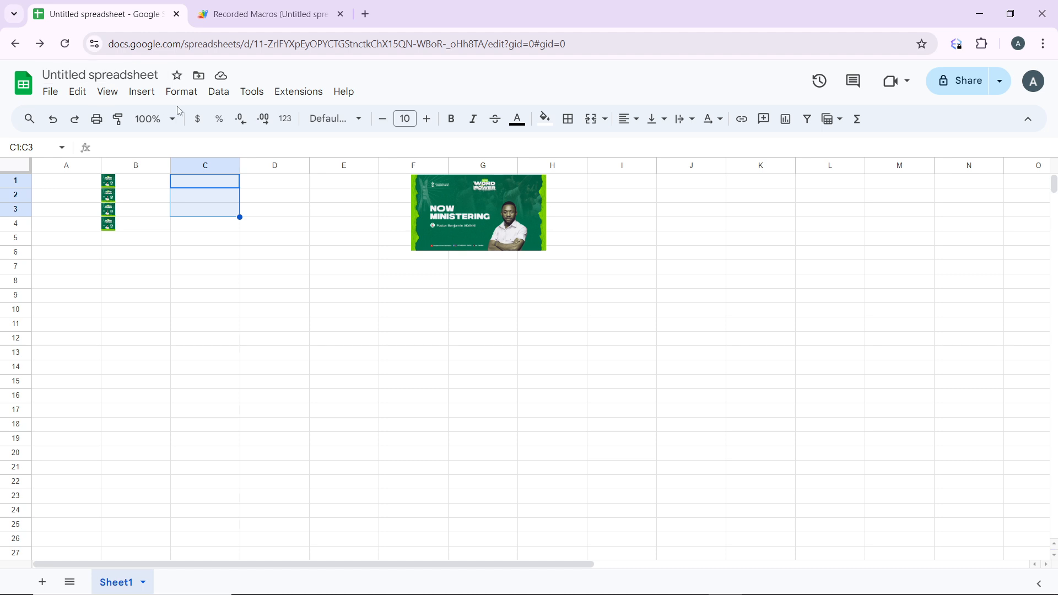
click(150, 95)
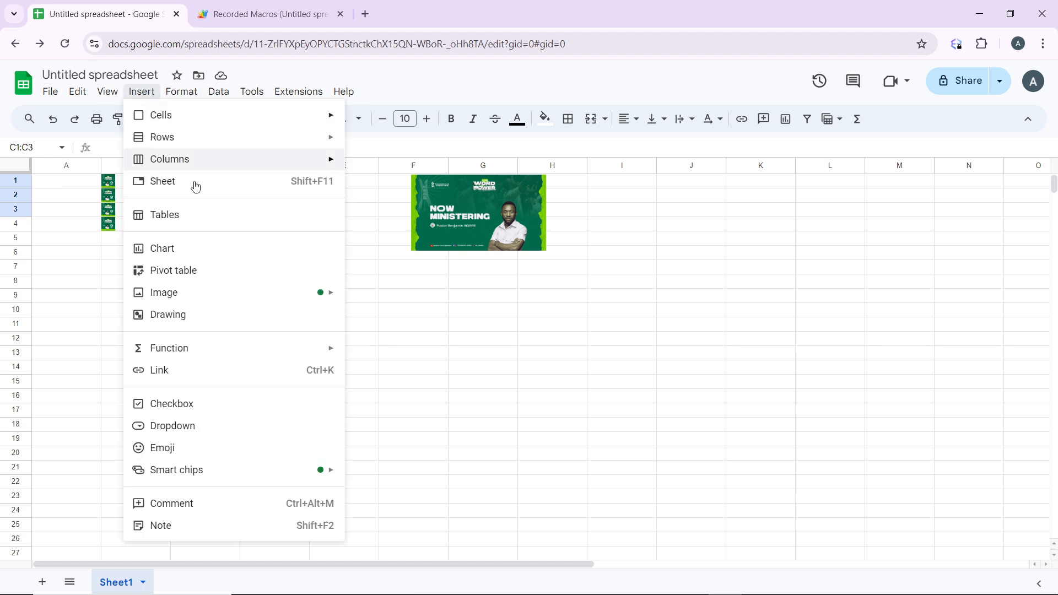
click(212, 410)
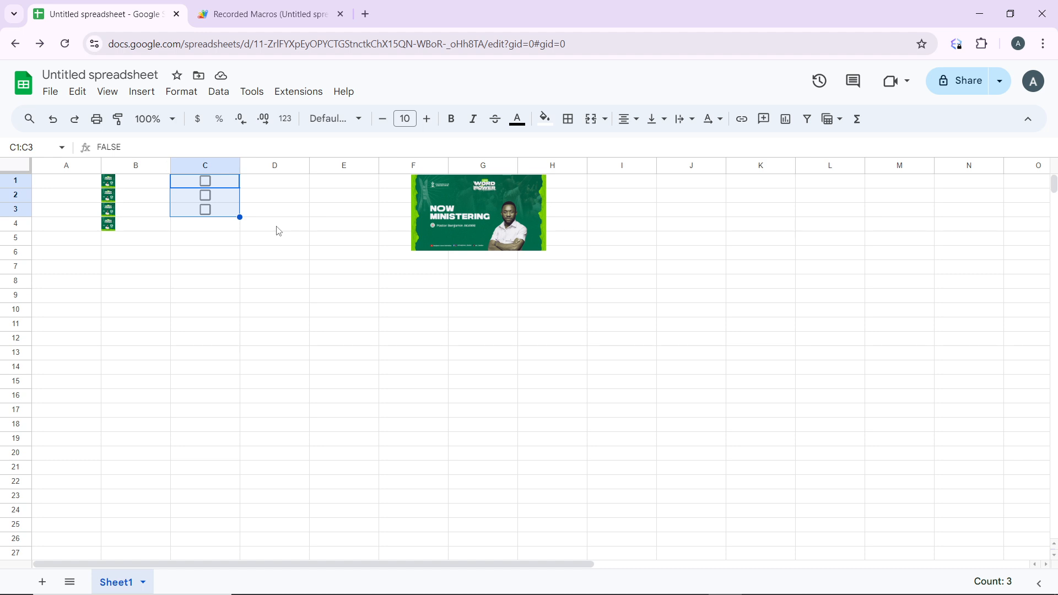
click(223, 184)
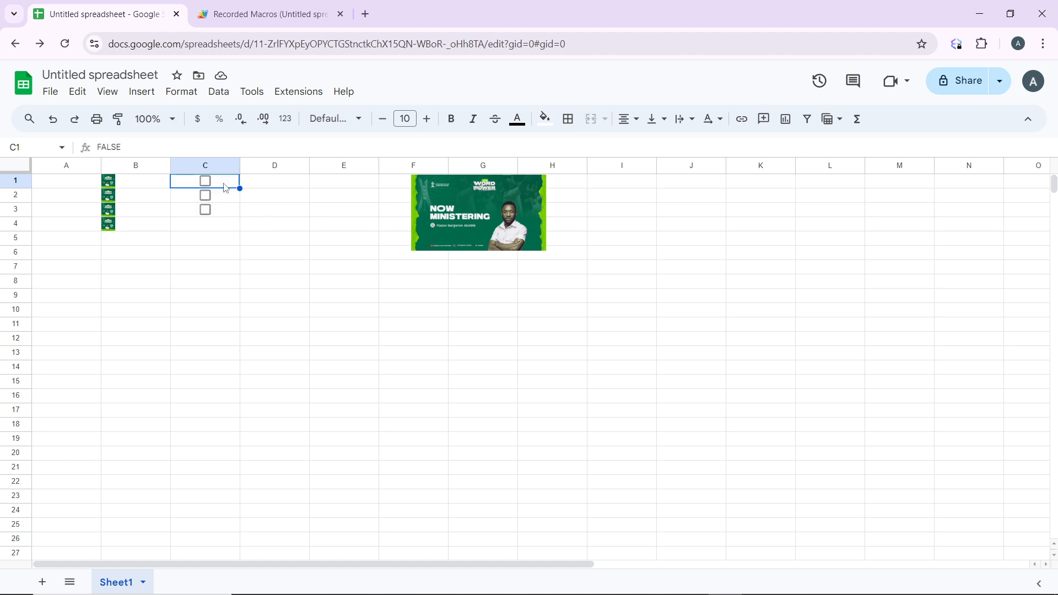
right_click(226, 189)
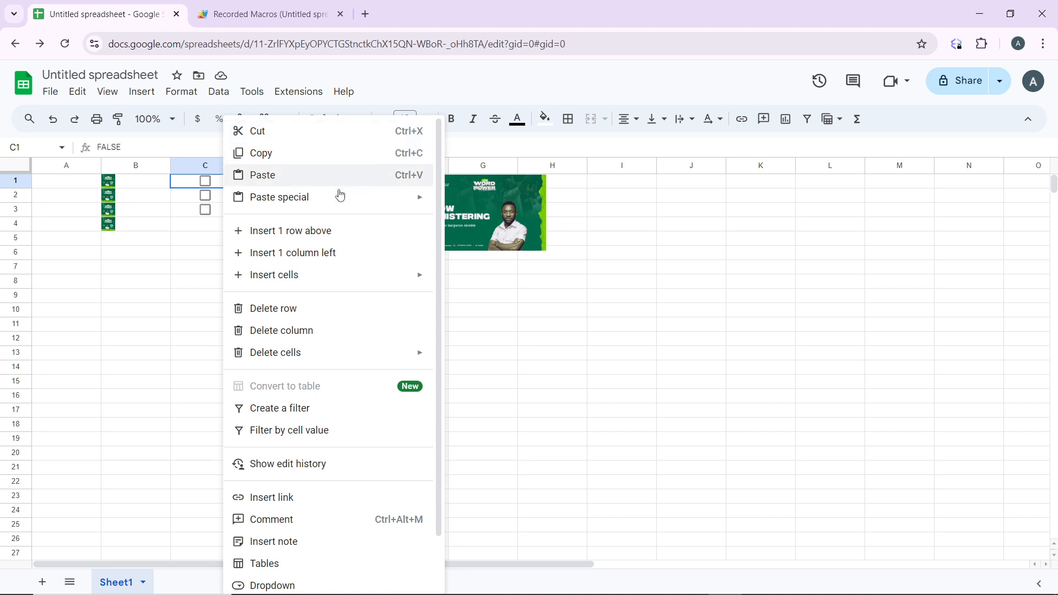
scroll(330, 431, down, 2)
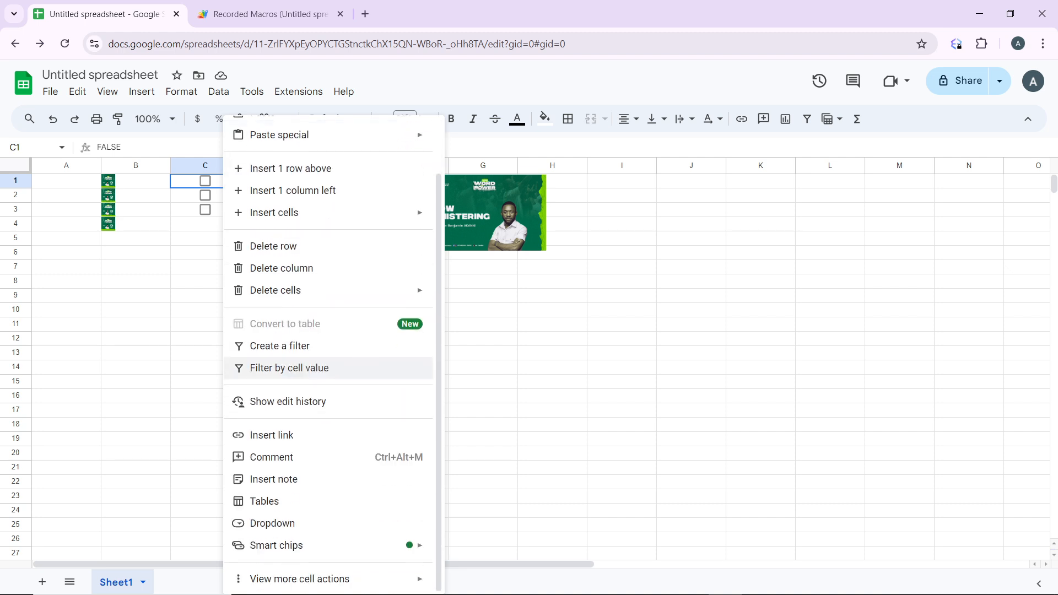
scroll(343, 412, up, 2)
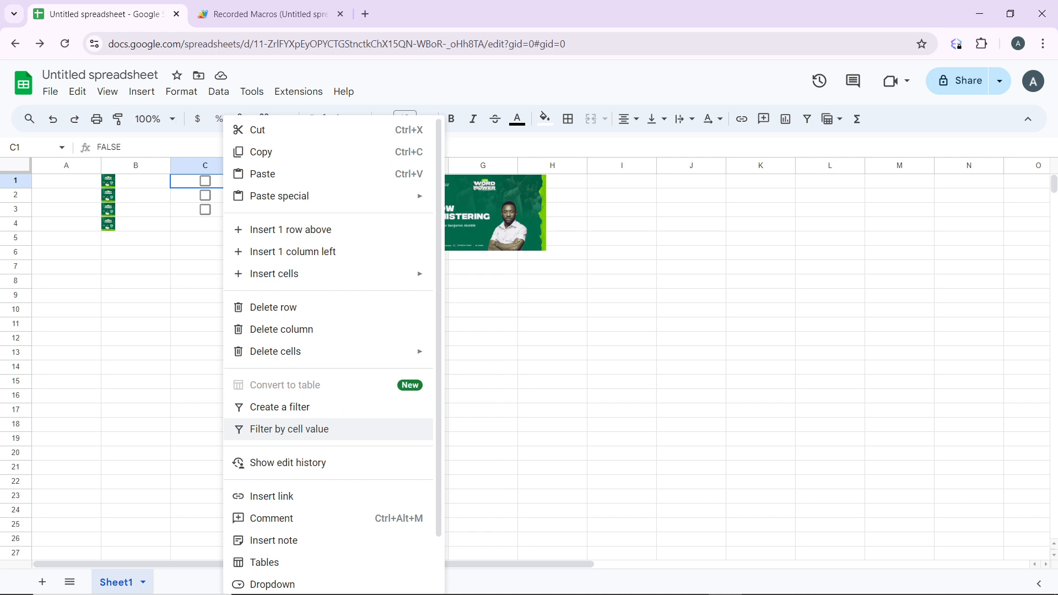
scroll(344, 412, down, 2)
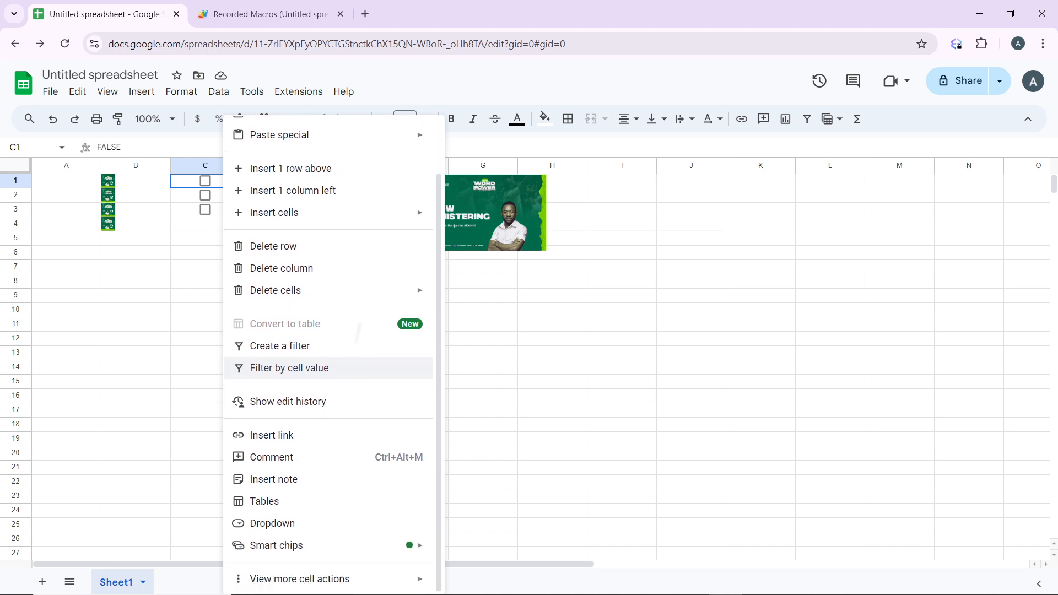
scroll(332, 354, up, 2)
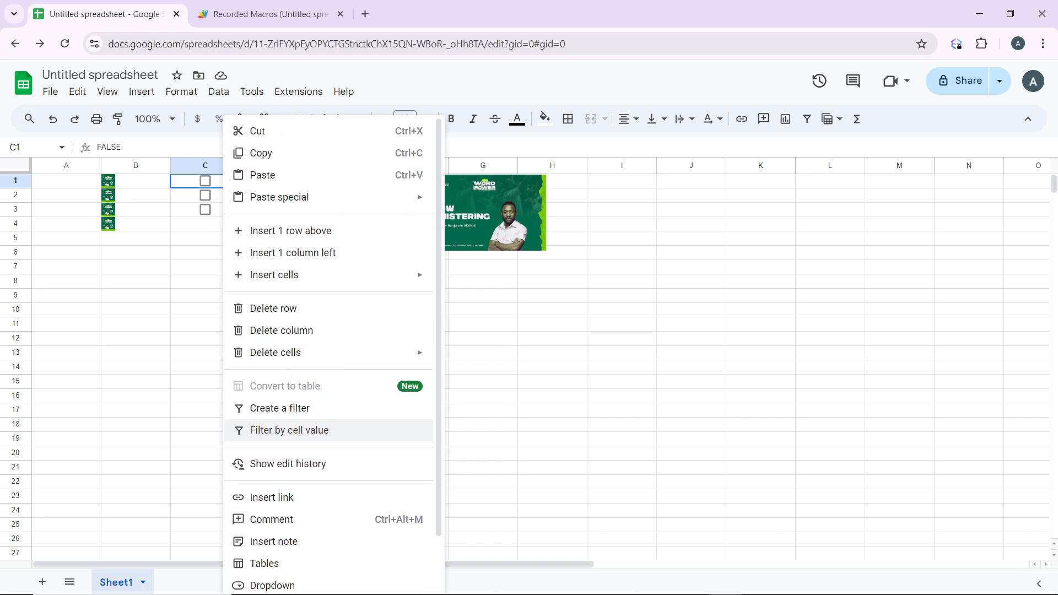
click(530, 383)
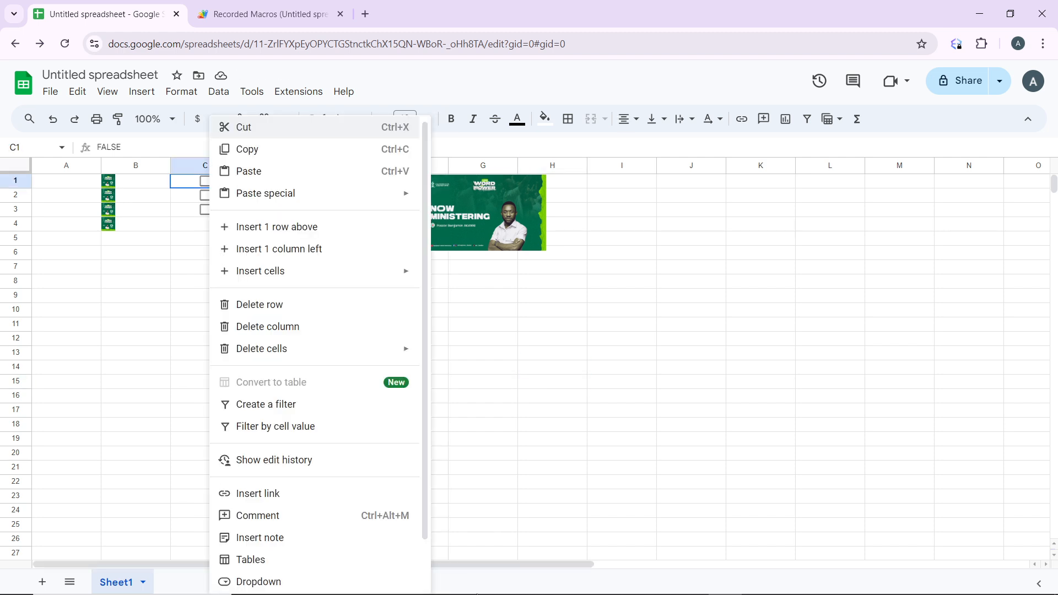
- Open the data validation rule that governs the checkboxes in C1:C3 for editing
mouse_move(474, 594)
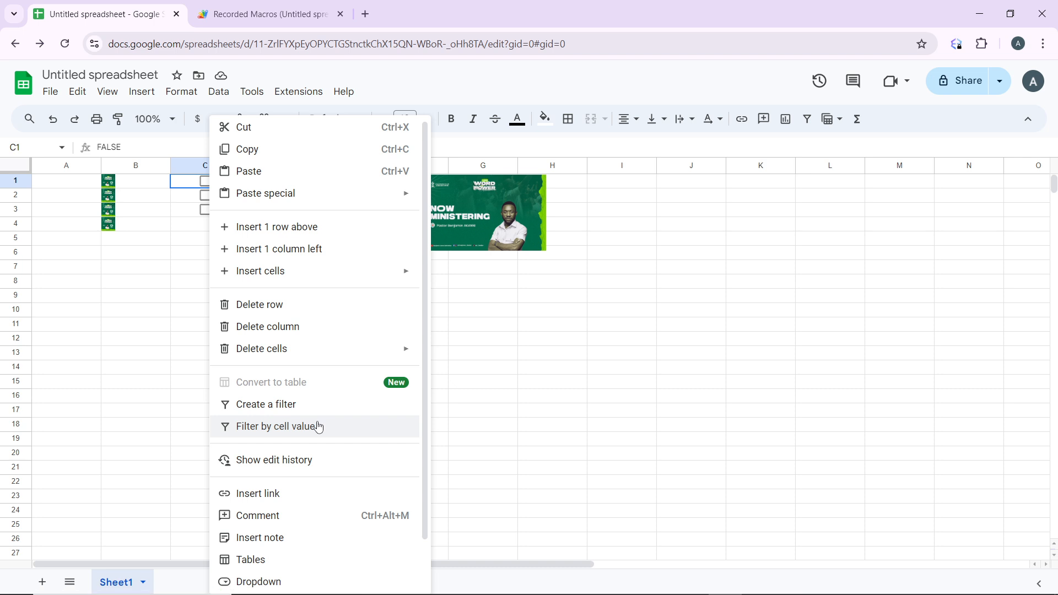
scroll(318, 427, down, 1)
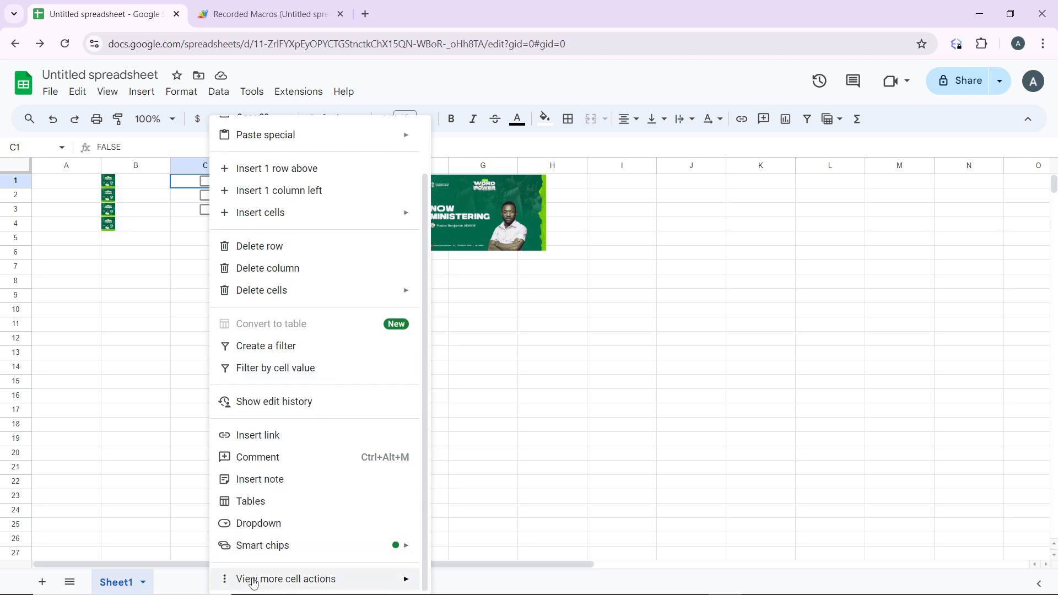
mouse_move(257, 584)
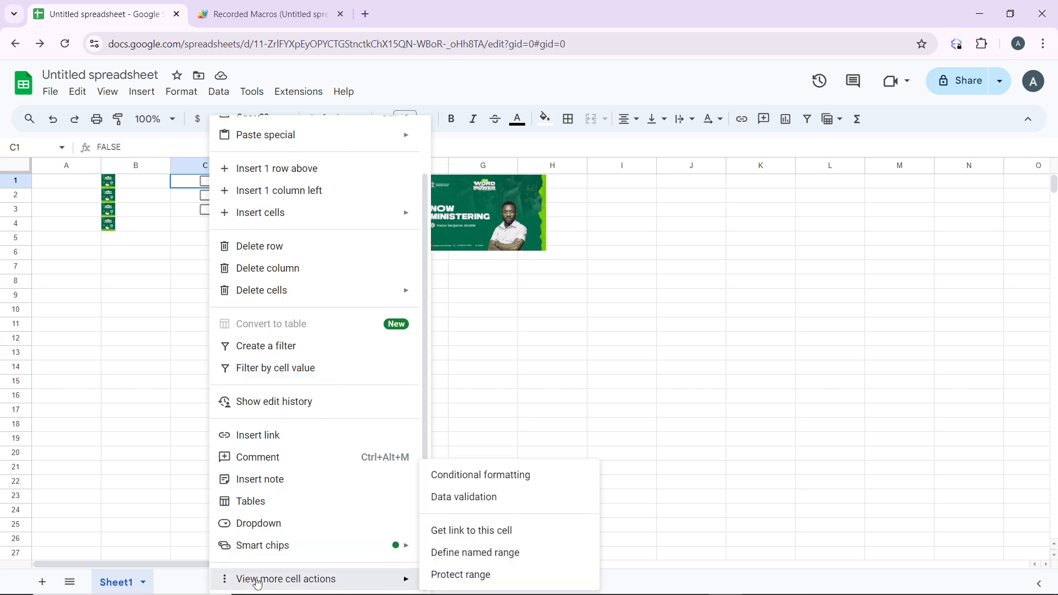
click(494, 502)
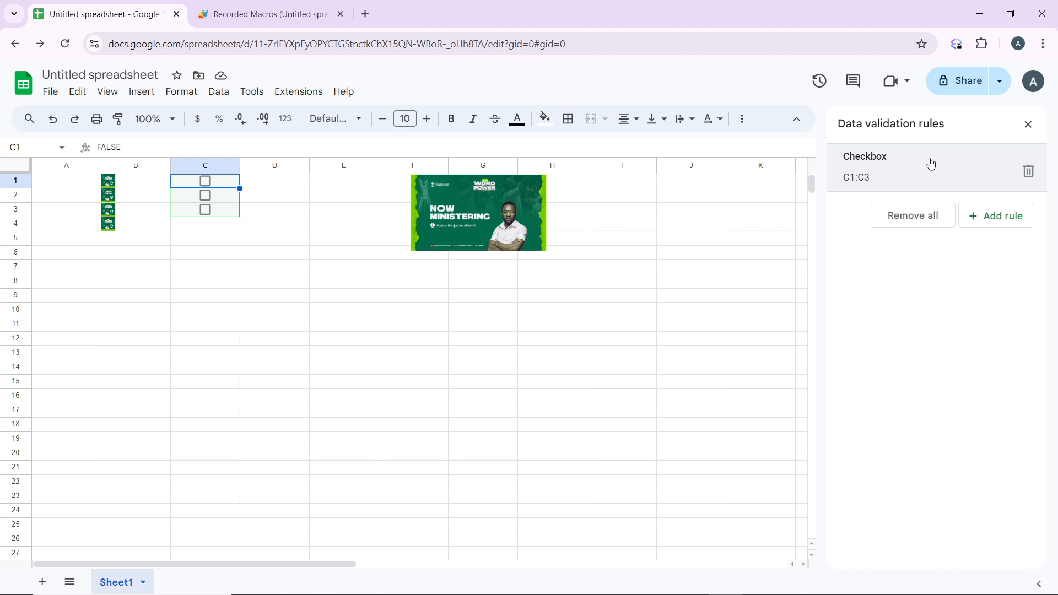
click(885, 165)
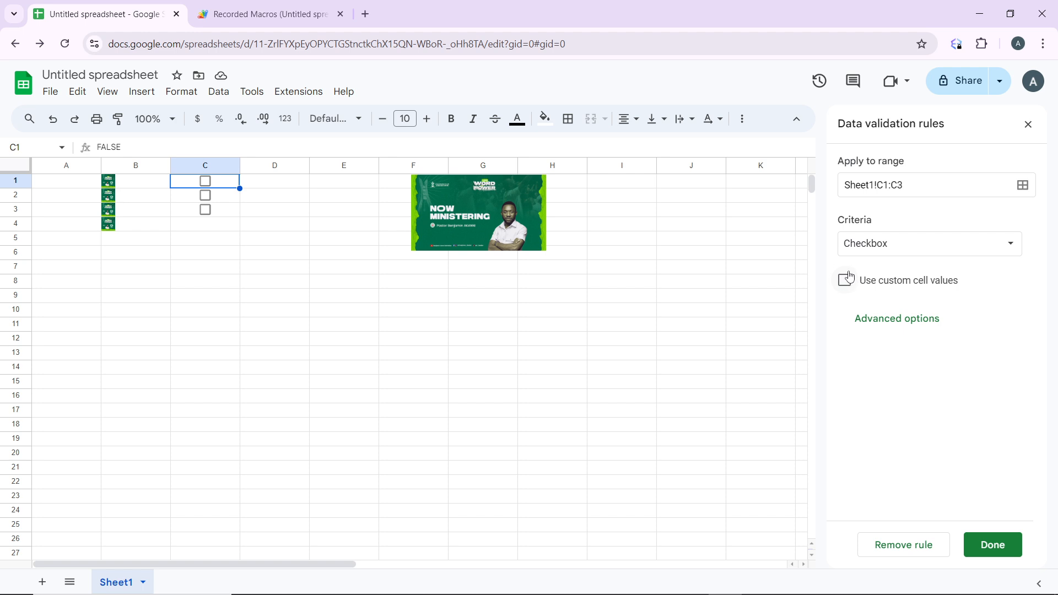
- Examine the available criteria types and the advanced options of the checkbox rule
click(976, 257)
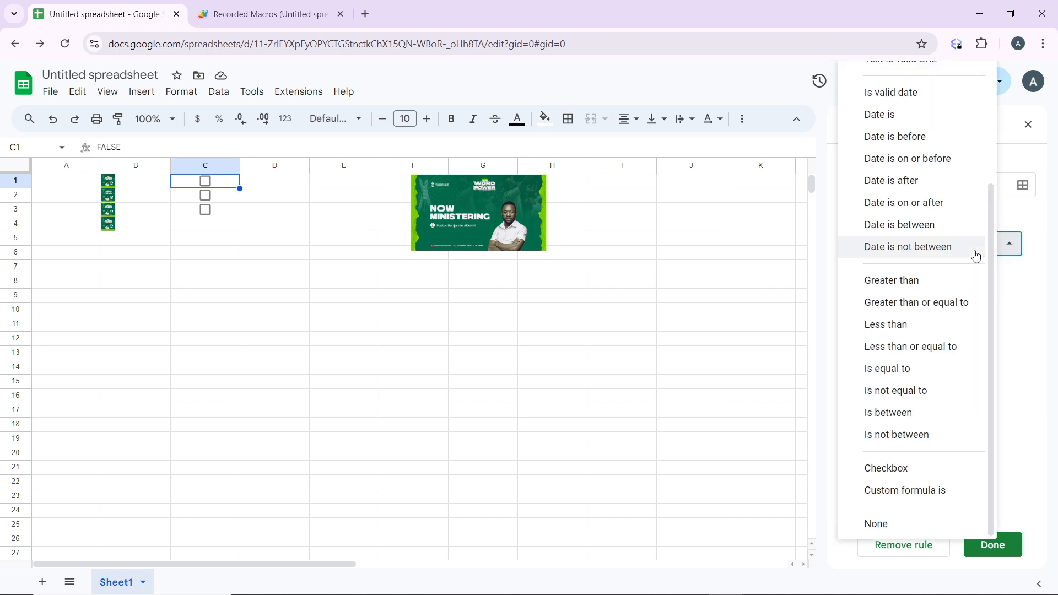
click(1023, 246)
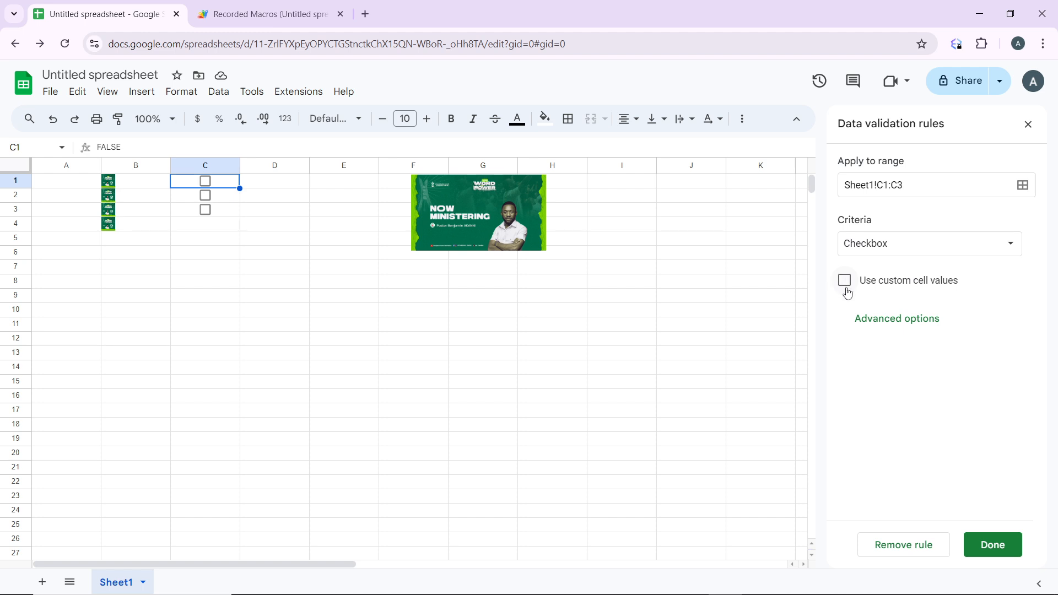
click(878, 318)
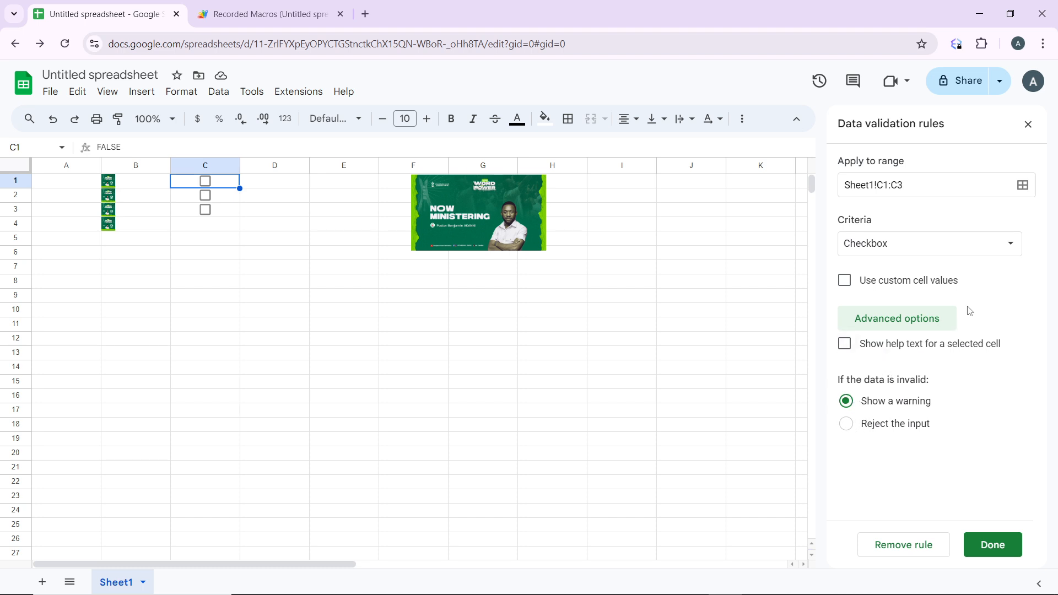
click(876, 325)
- Give the C1:C3 checkboxes custom cell values, "yes" for checked and "no" for unchecked, and save the rule
click(845, 282)
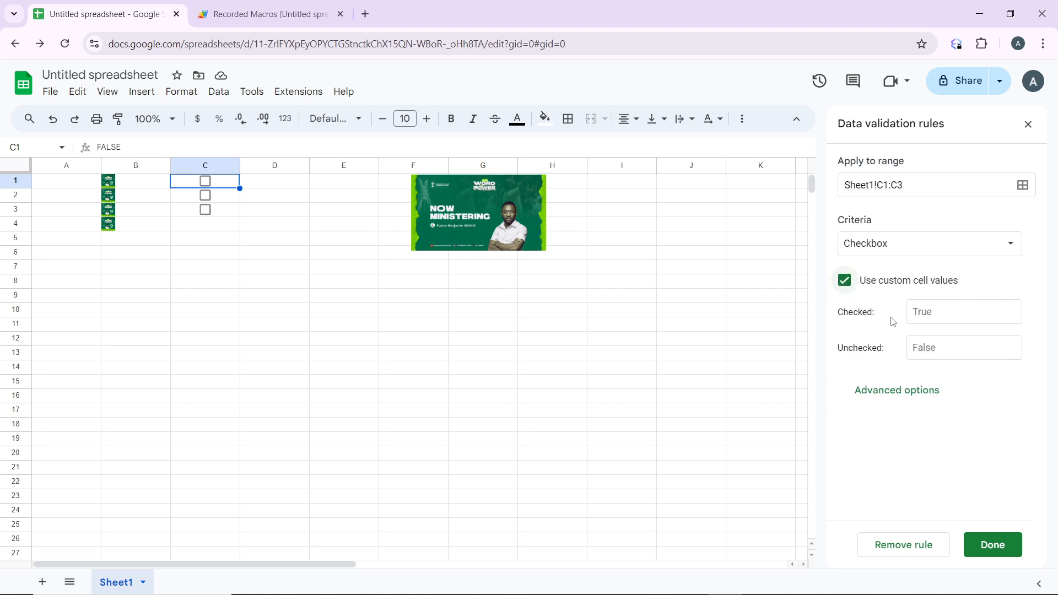
click(938, 318)
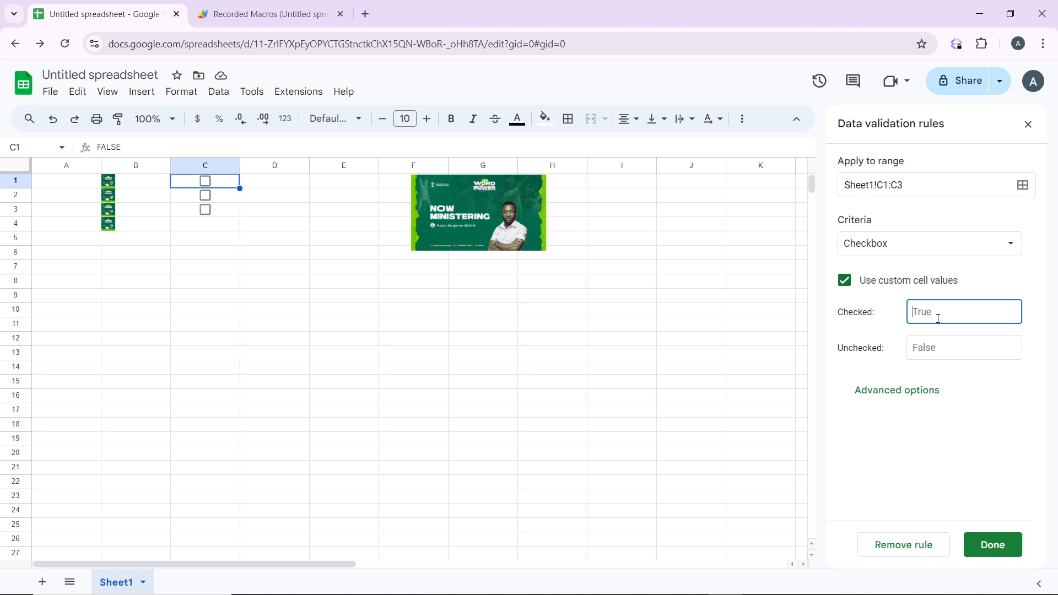
text(yes)
click(925, 351)
text(no)
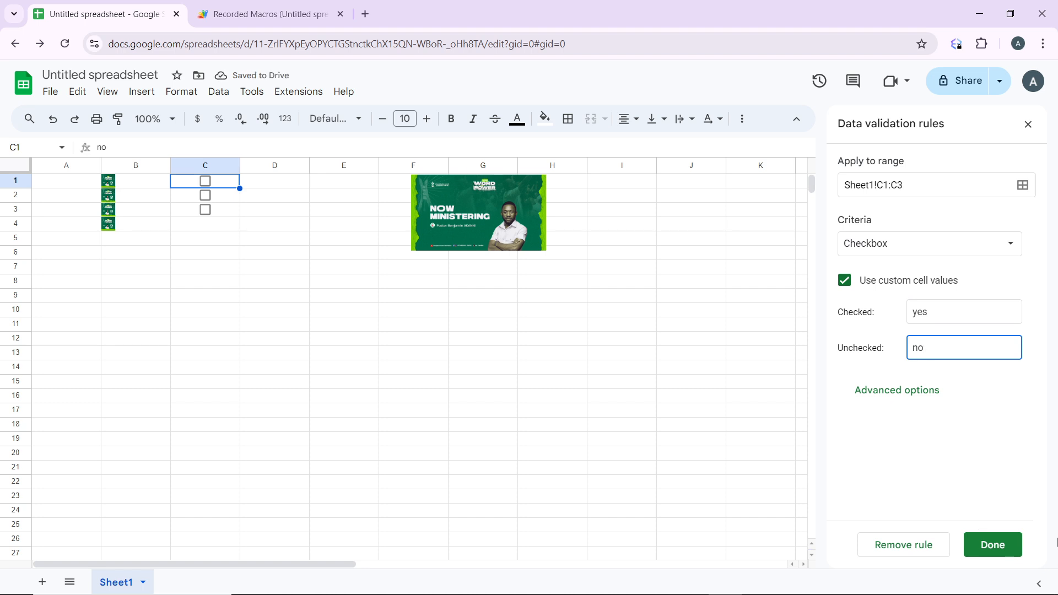
click(985, 547)
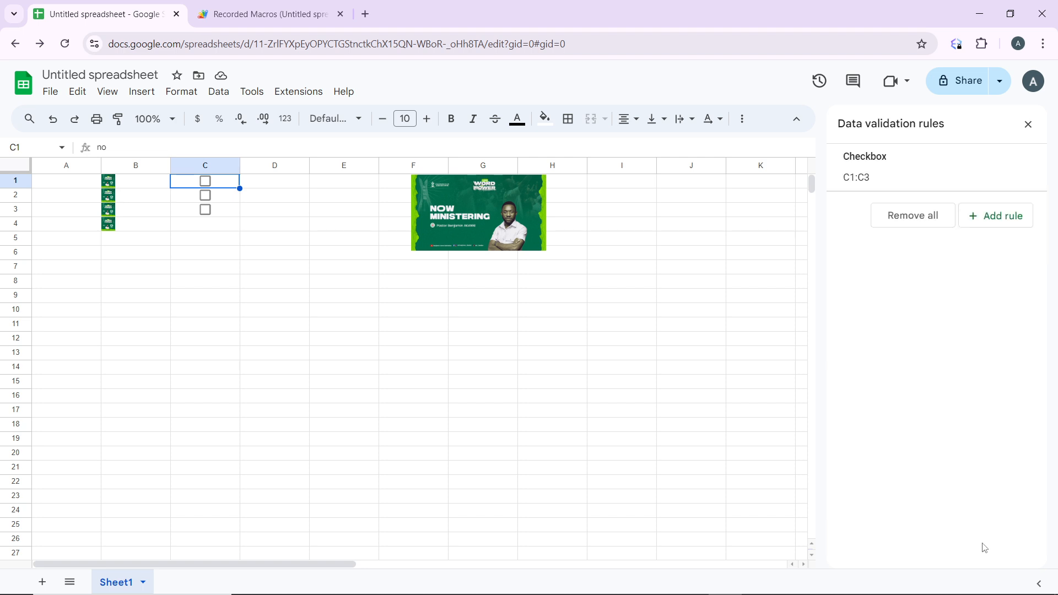